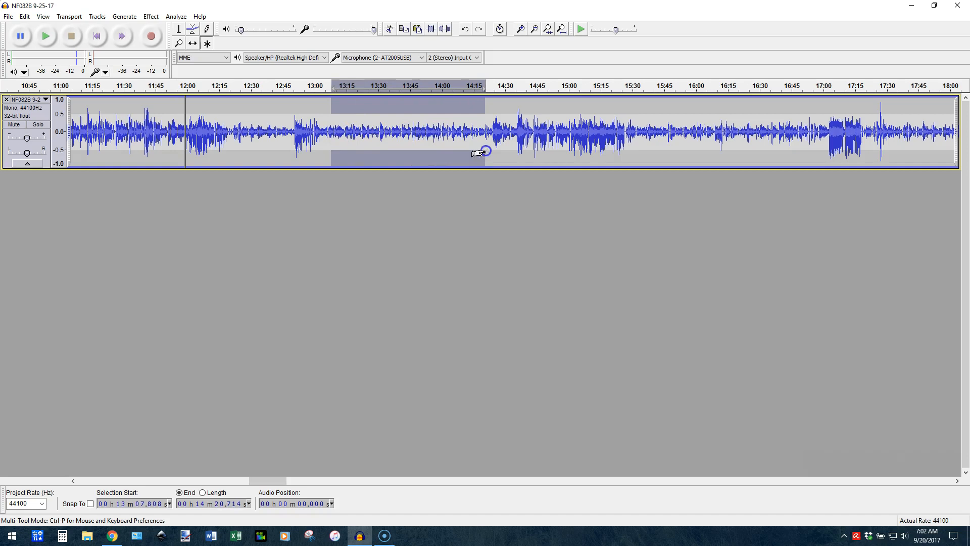
drag(491, 132, 633, 142)
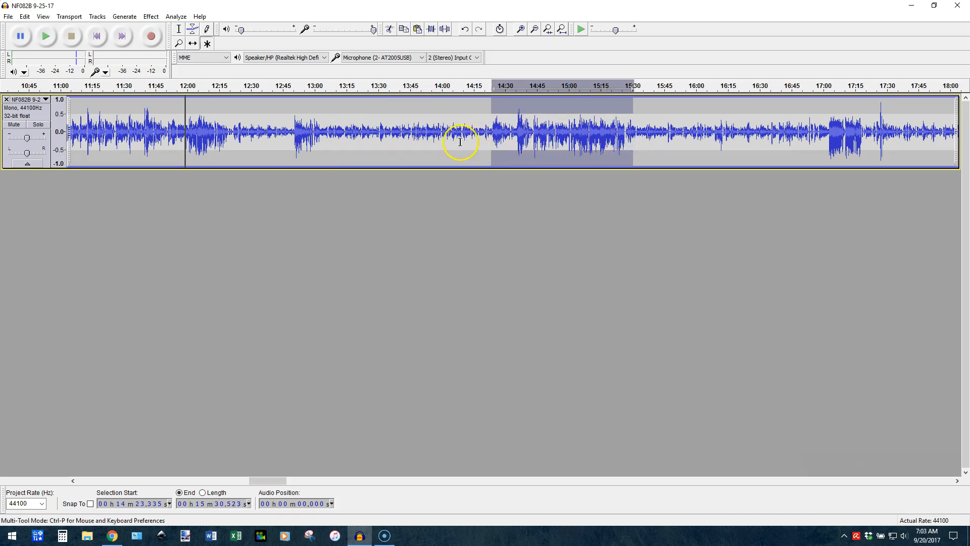
click(233, 134)
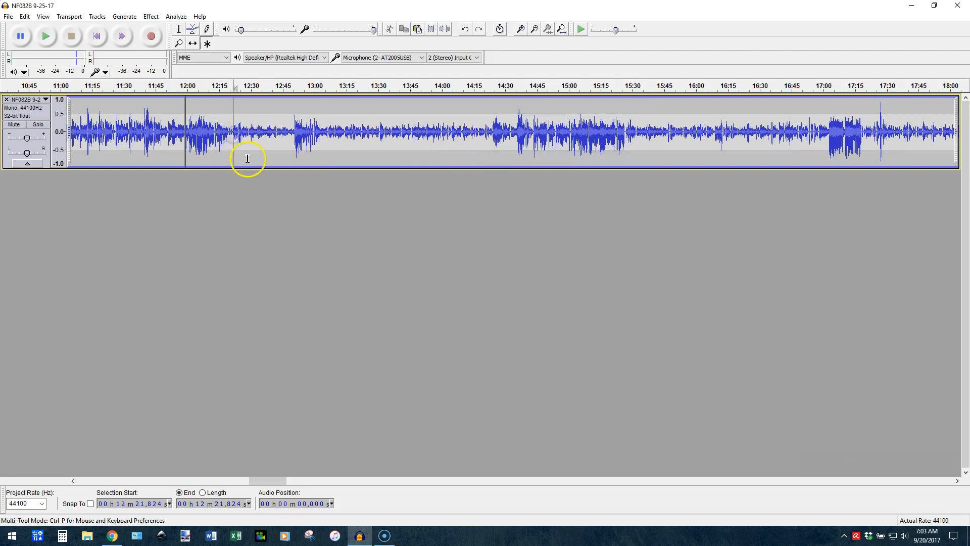
click(212, 143)
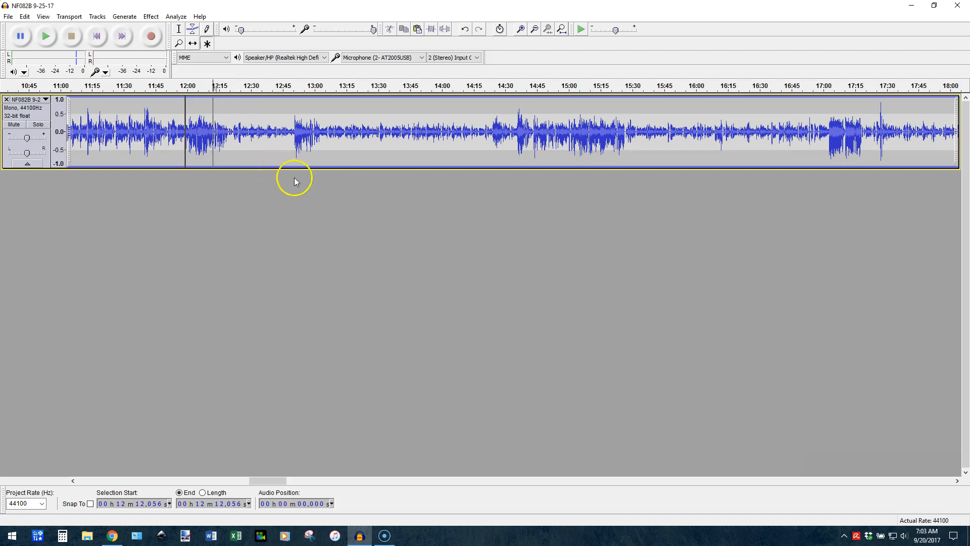
Play the track from about 12:13 and lower the playback volume while listening to the drop in level
click(218, 138)
key(space)
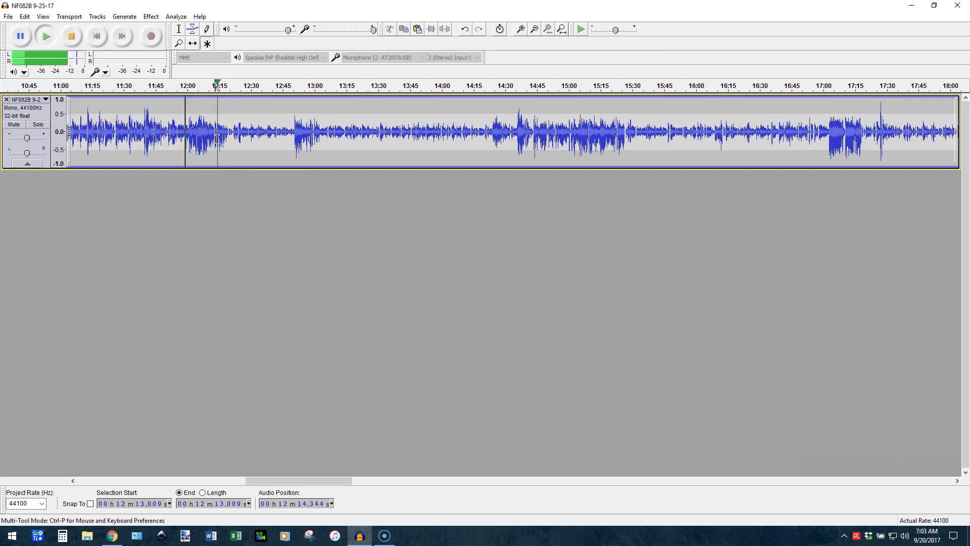
key(XF86AudioLowerVolume)
key(XF86AudioLowerVolume)
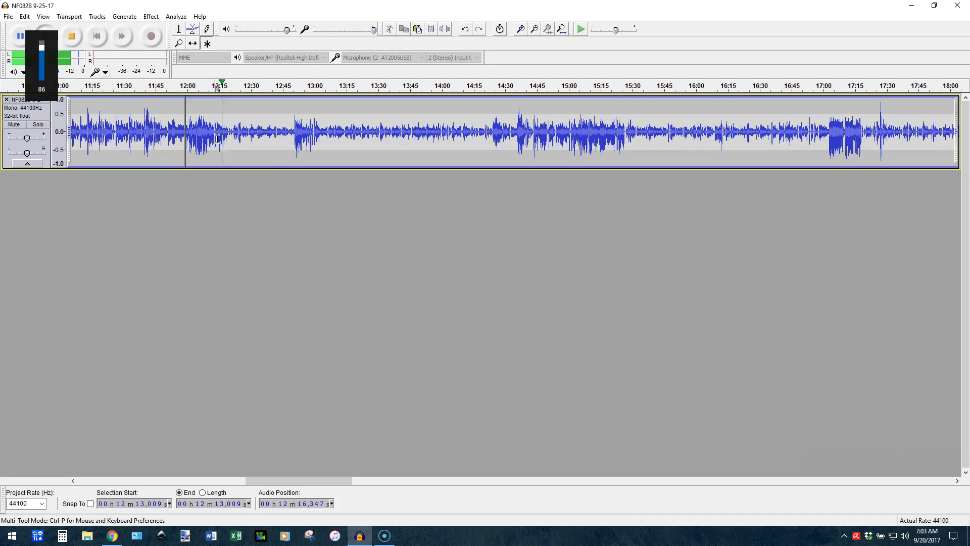
key(XF86AudioLowerVolume)
key(XF86AudioLowerVolume)
key(XF86AudioLowerVolume)
key(XF86AudioLowerVolume)
key(XF86AudioLowerVolume)
key(XF86AudioLowerVolume)
key(XF86AudioLowerVolume)
key(XF86AudioLowerVolume)
key(XF86AudioLowerVolume)
key(XF86AudioLowerVolume)
key(XF86AudioLowerVolume)
key(XF86AudioLowerVolume)
key(XF86AudioLowerVolume)
key(XF86AudioLowerVolume)
key(XF86AudioLowerVolume)
key(XF86AudioLowerVolume)
key(XF86AudioLowerVolume)
key(XF86AudioLowerVolume)
key(XF86AudioLowerVolume)
key(XF86AudioLowerVolume)
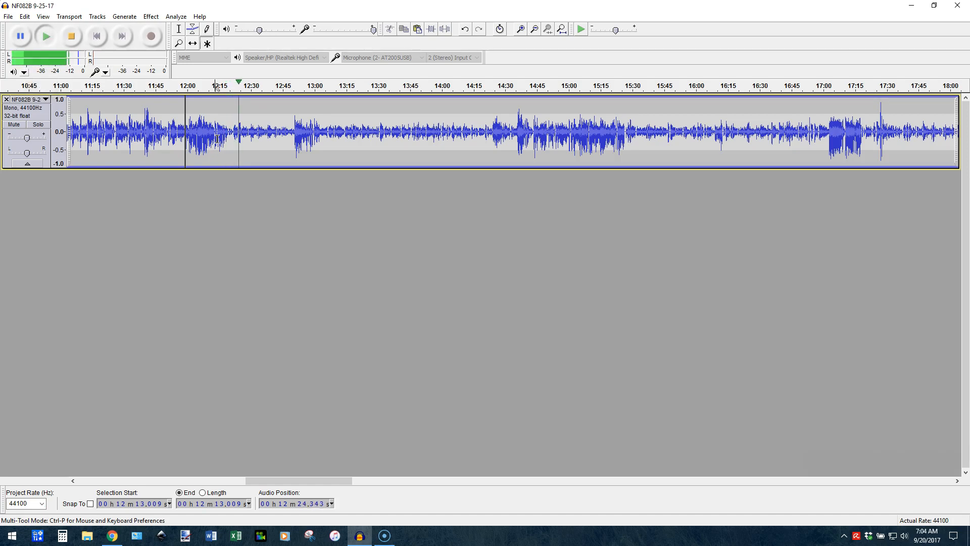
key(space)
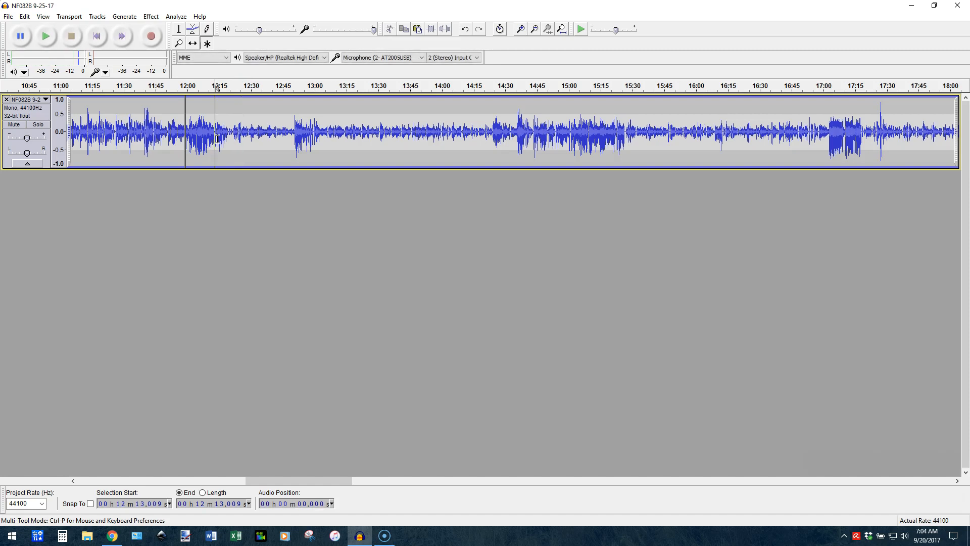
Play the passage from about 12:13 to just past 12:19 to find where the quiet speech begins
click(211, 138)
scroll(211, 138, down, 1)
scroll(211, 137, left, 12)
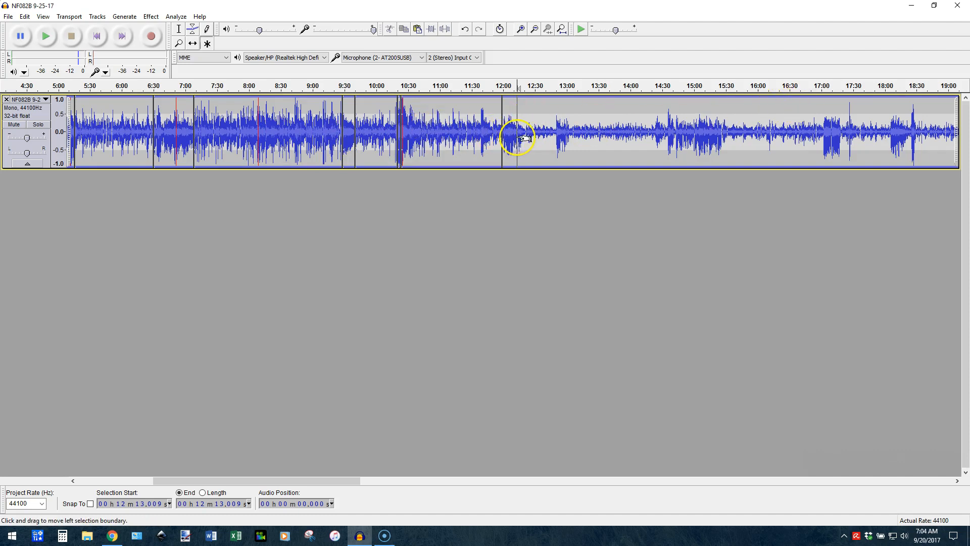
scroll(515, 135, right, 10)
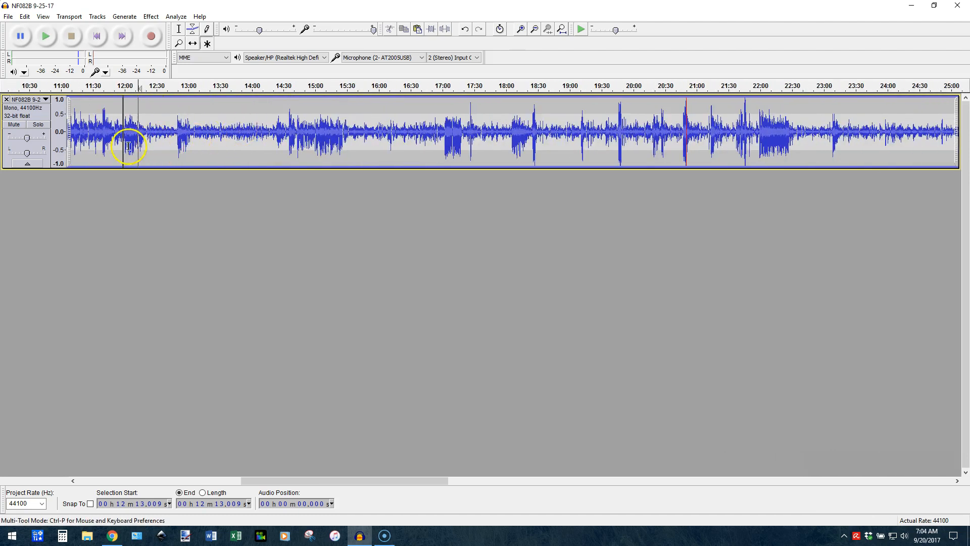
scroll(128, 147, up, 5)
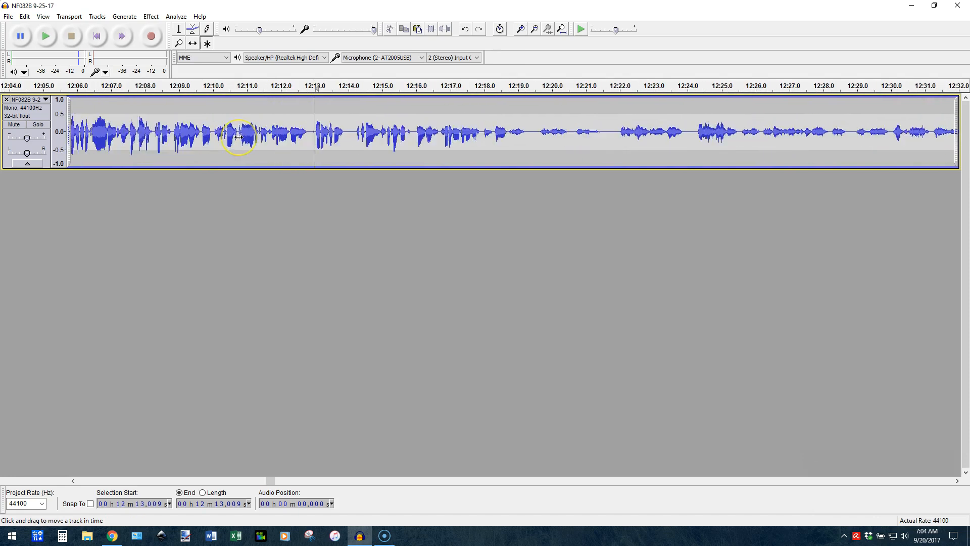
scroll(239, 136, right, 1)
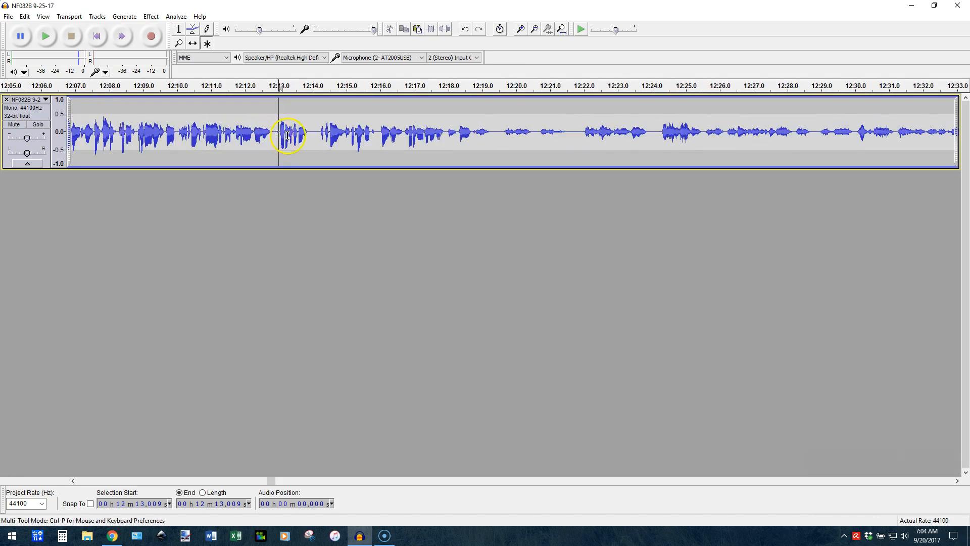
key(space)
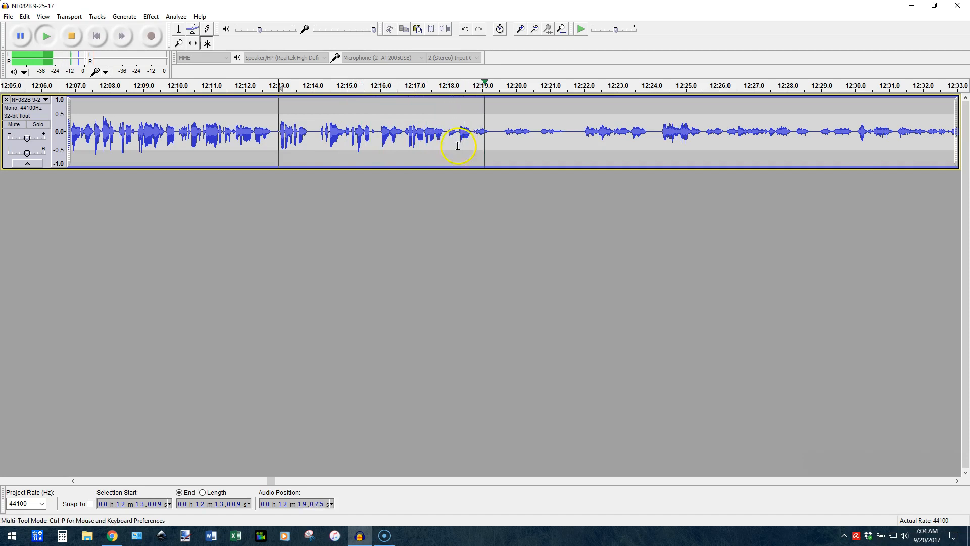
key(space)
Split the clip in the pause before the quiet speech, at about 12:18.73
scroll(475, 141, up, 1)
scroll(475, 141, up, 2)
scroll(475, 141, up, 1)
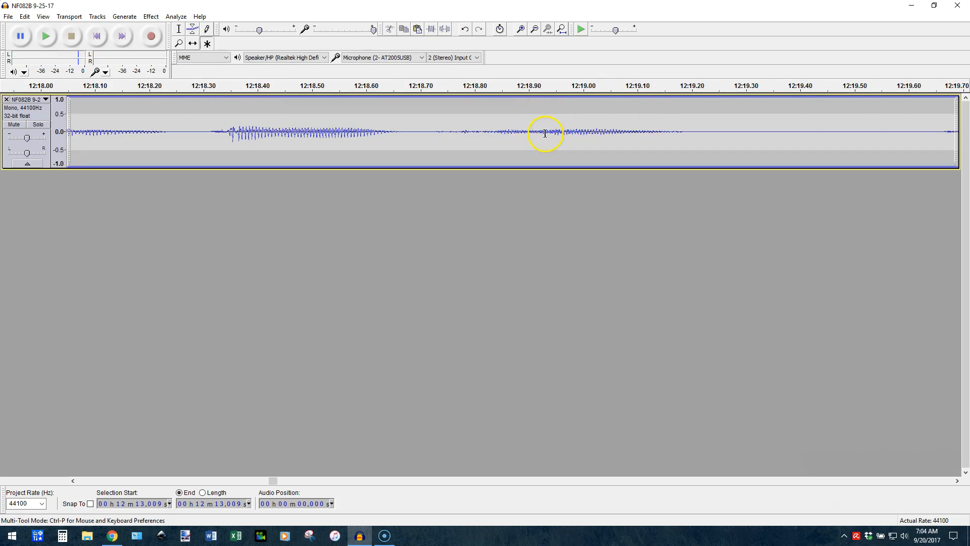
click(437, 133)
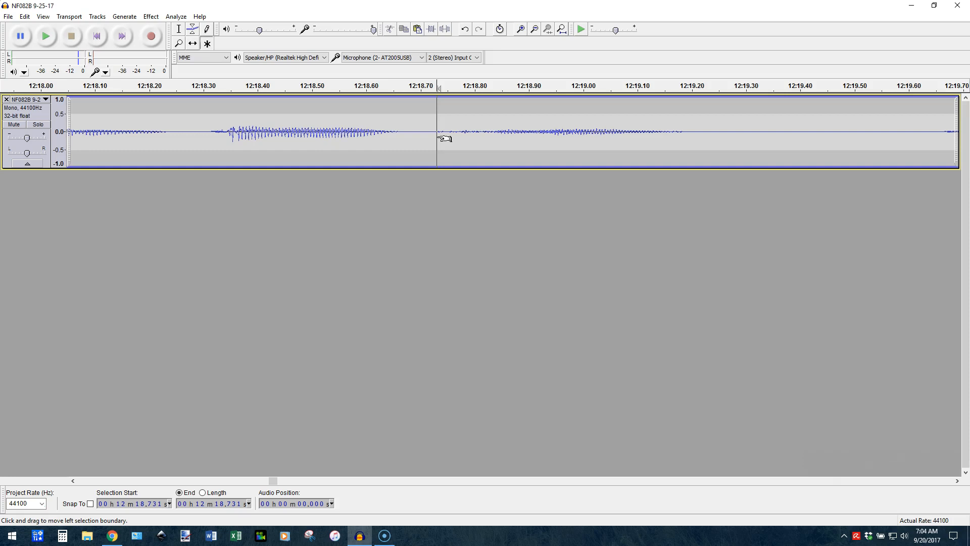
click(438, 136)
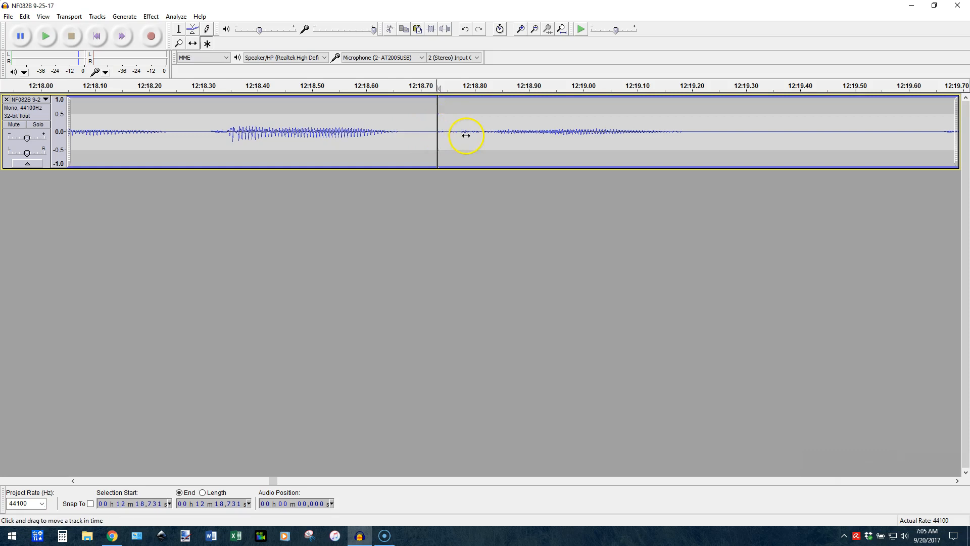
Listen from about 12:49.55 to find where the quiet passage ends before the louder speech
ctrl+scroll(464, 134, down, 3)
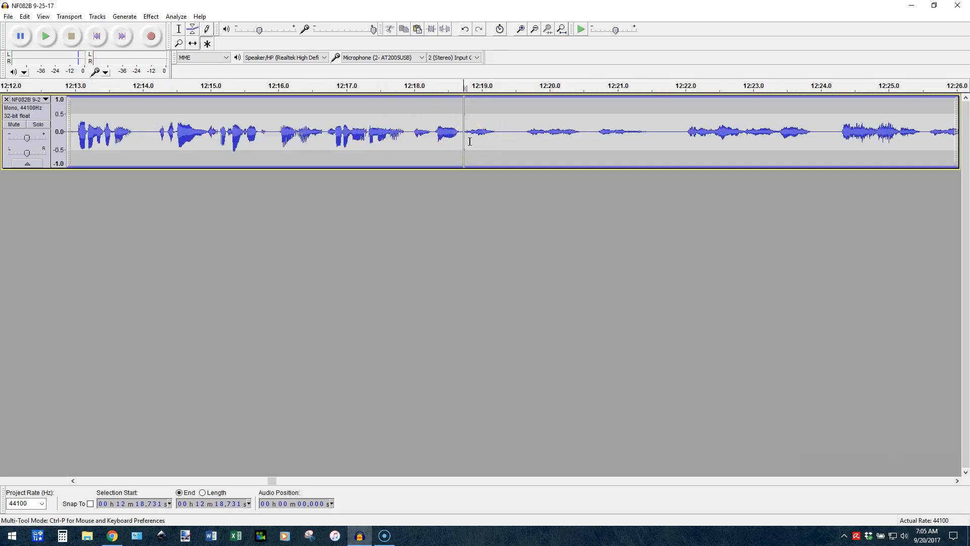
ctrl+scroll(469, 141, down, 1)
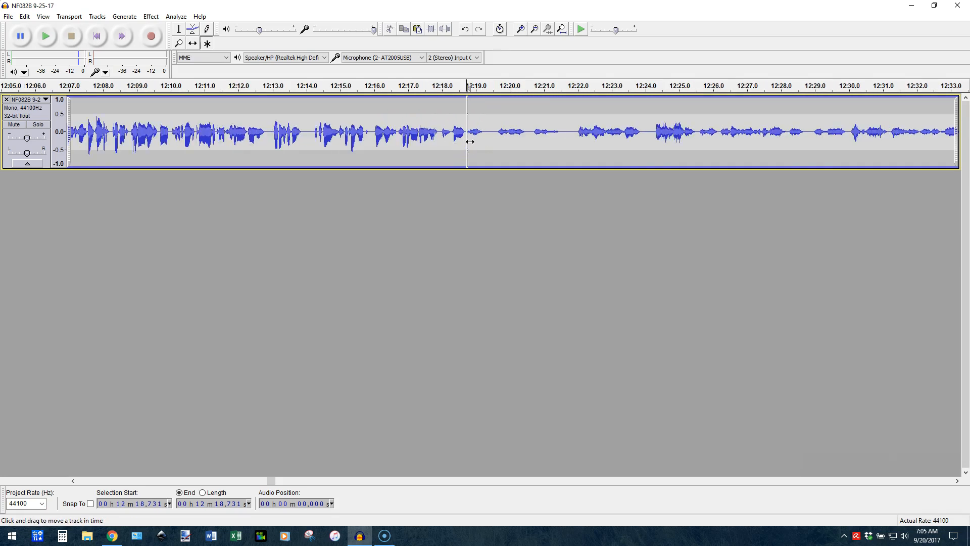
ctrl+scroll(470, 141, down, 1)
scroll(470, 142, right, 4)
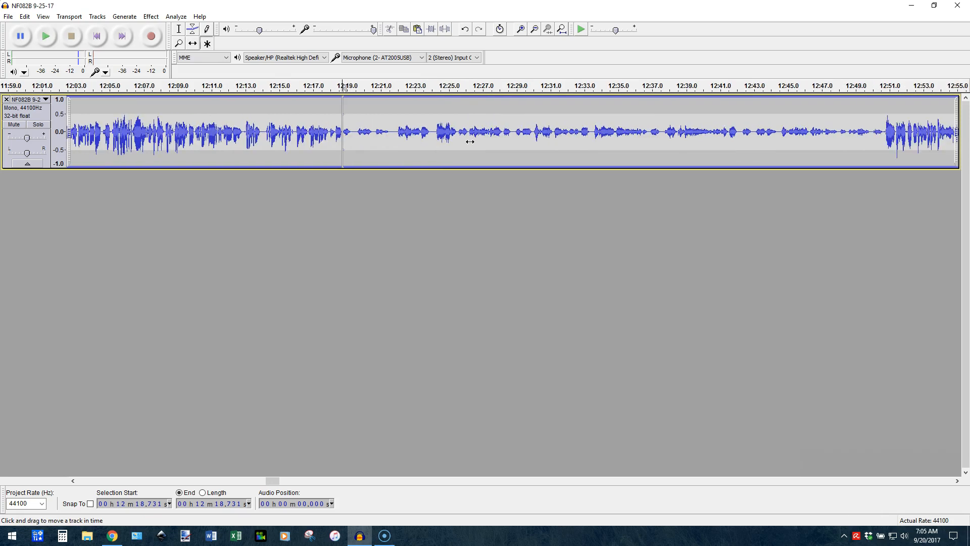
click(506, 146)
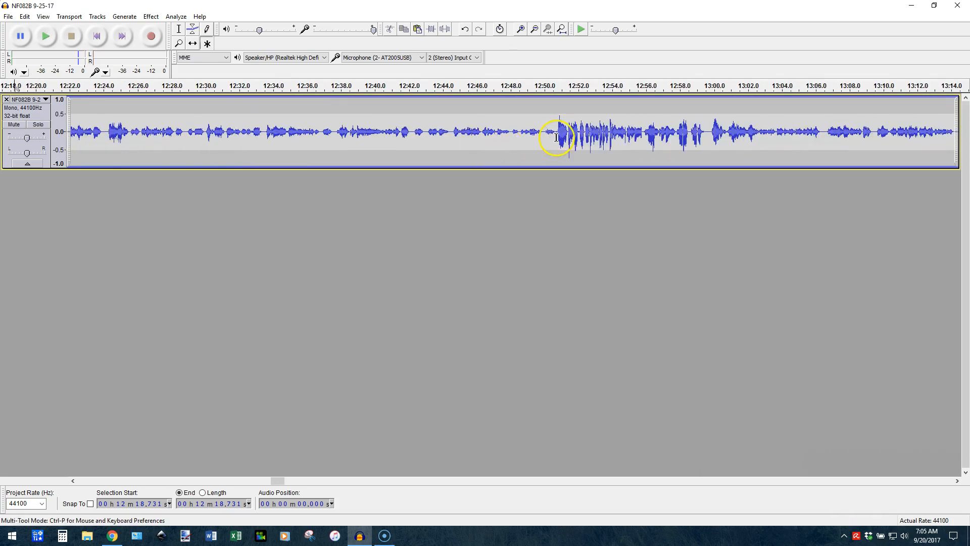
ctrl+scroll(548, 136, up, 2)
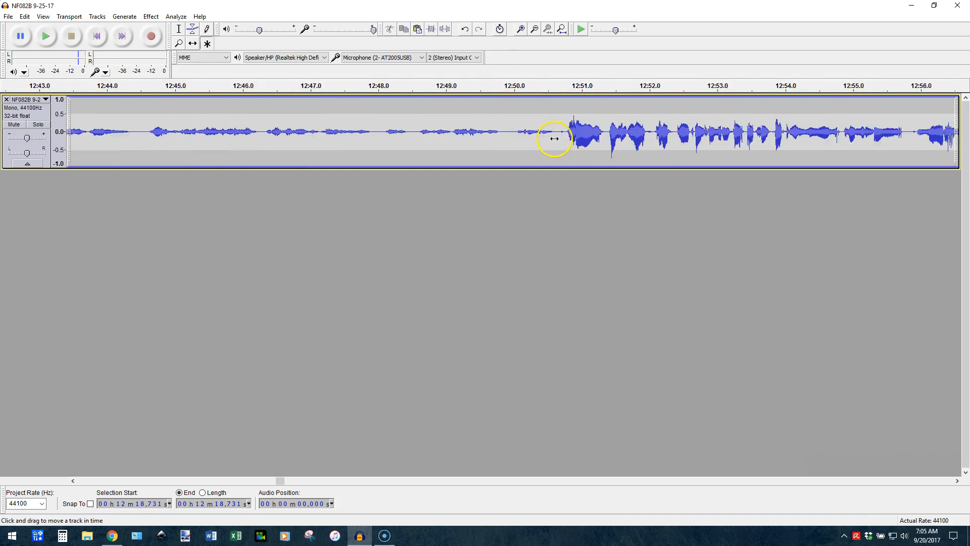
click(483, 132)
ctrl+scroll(499, 158, down, 1)
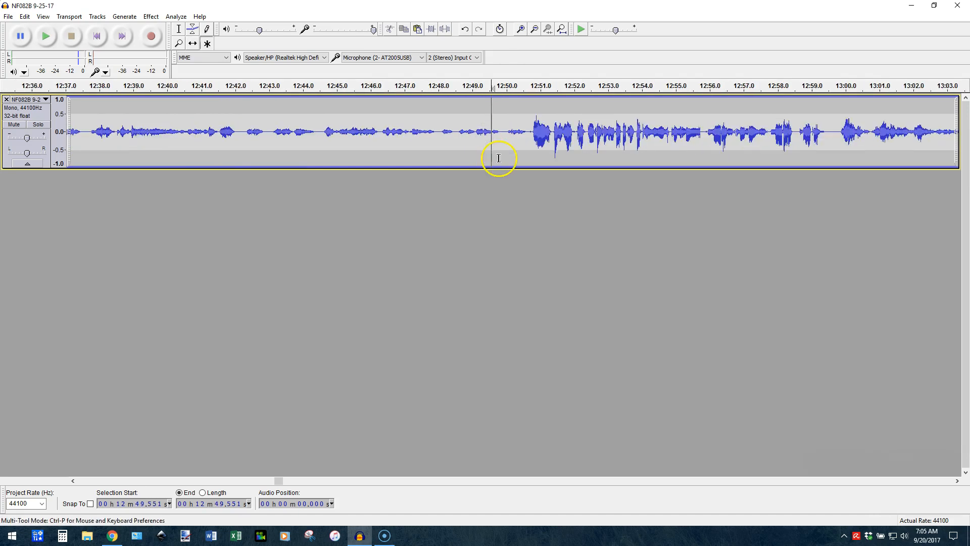
key(space)
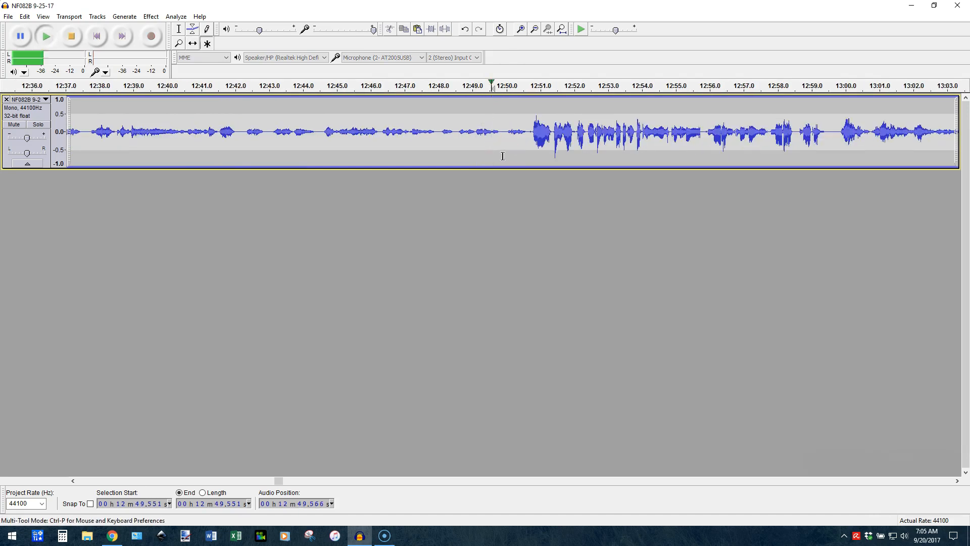
key(space)
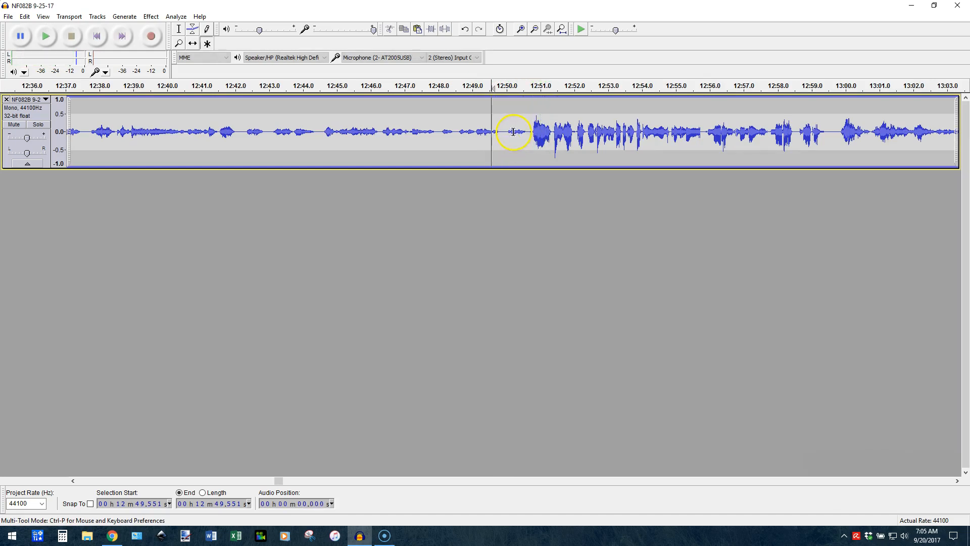
Split the clip in the silence ahead of the louder speech, at about 12:49.78
ctrl+scroll(507, 131, up, 1)
click(506, 132)
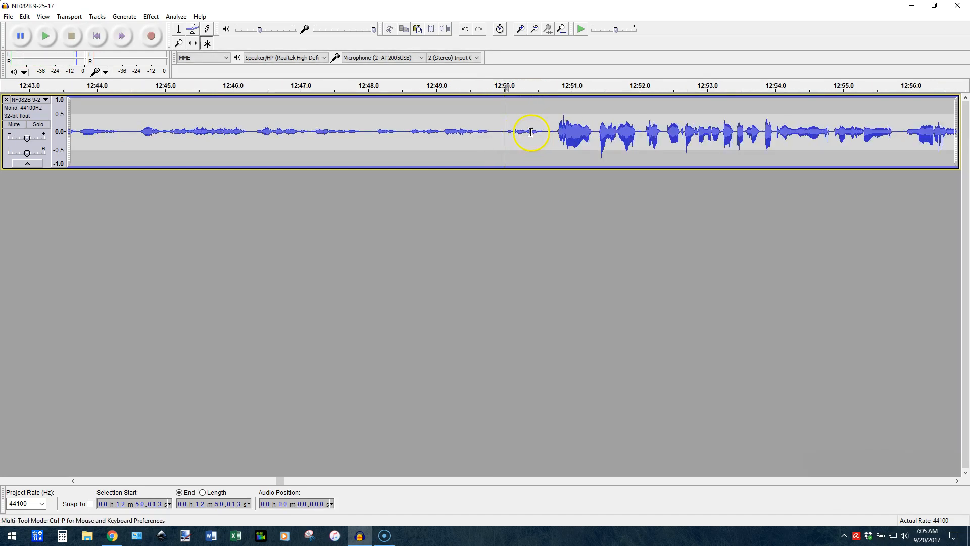
click(489, 134)
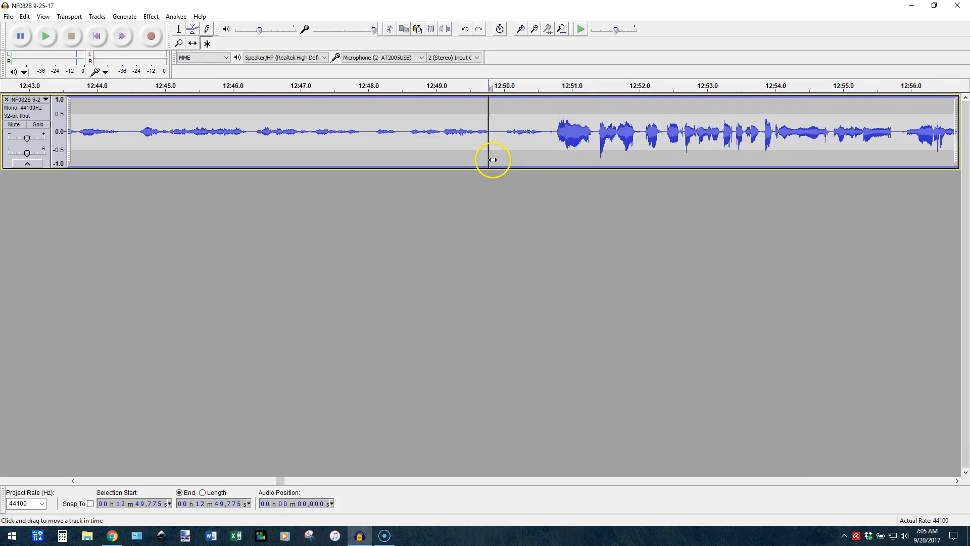
Select the quiet clip between the splits at 12:18.73 and 12:49.78 and apply the Compressor effect with its current settings
ctrl+scroll(493, 160, down, 1)
ctrl+scroll(493, 160, down, 2)
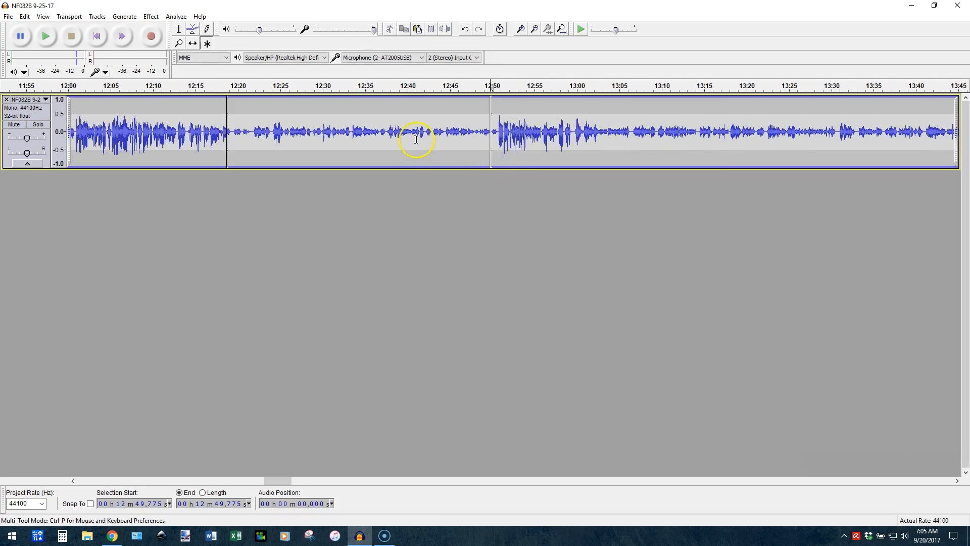
double_click(421, 142)
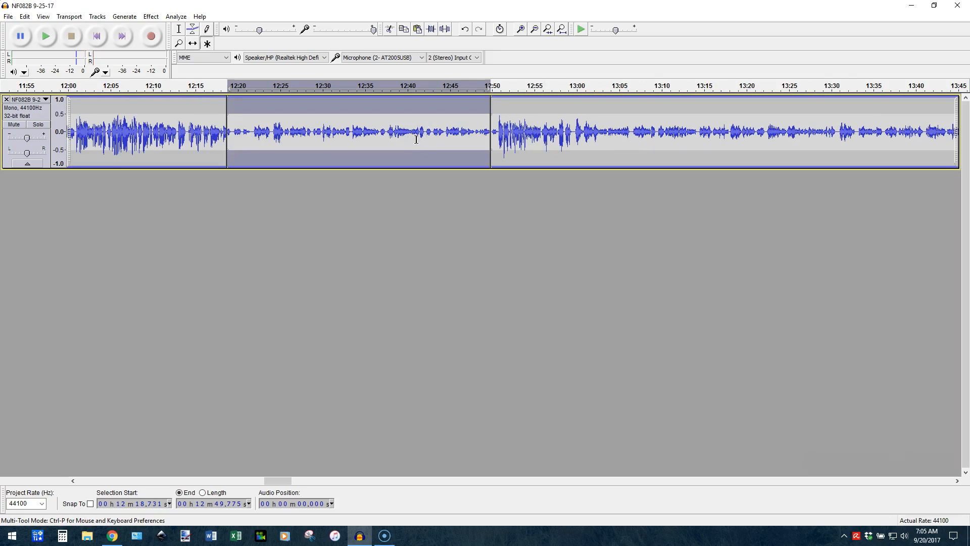
key(ctrl+shift+c)
key(Return)
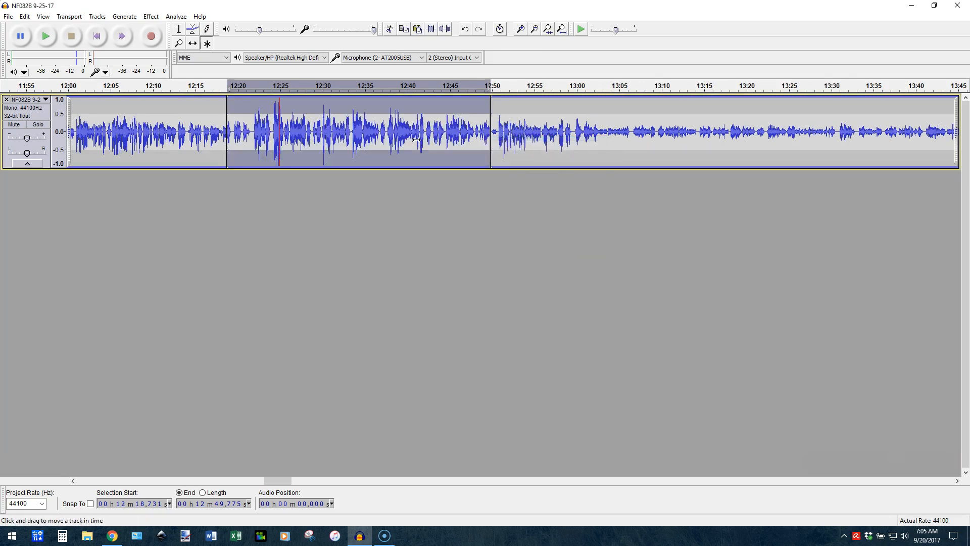
Review the Dynamic Range Compressor settings without applying the effect again
key(ctrl+shift+c)
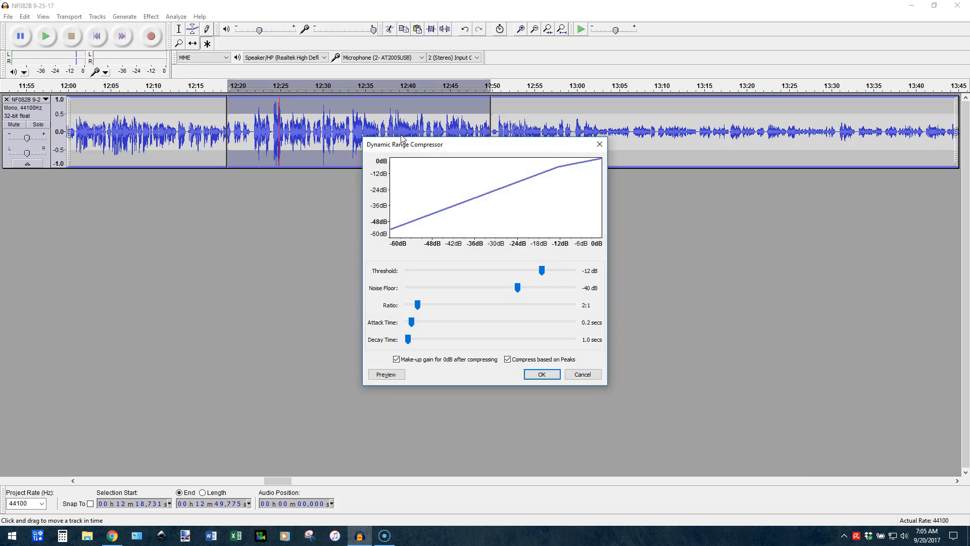
click(583, 374)
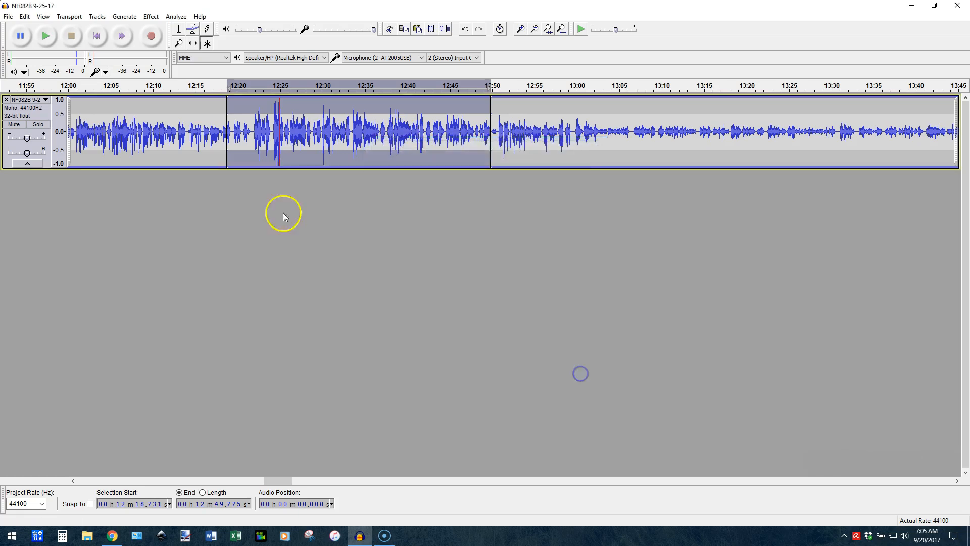
Play from about 12:16.5 across the first split to compare the uncompressed and compressed levels, stopping at about 12:21.8
scroll(251, 141, up, 3)
scroll(251, 141, down, 1)
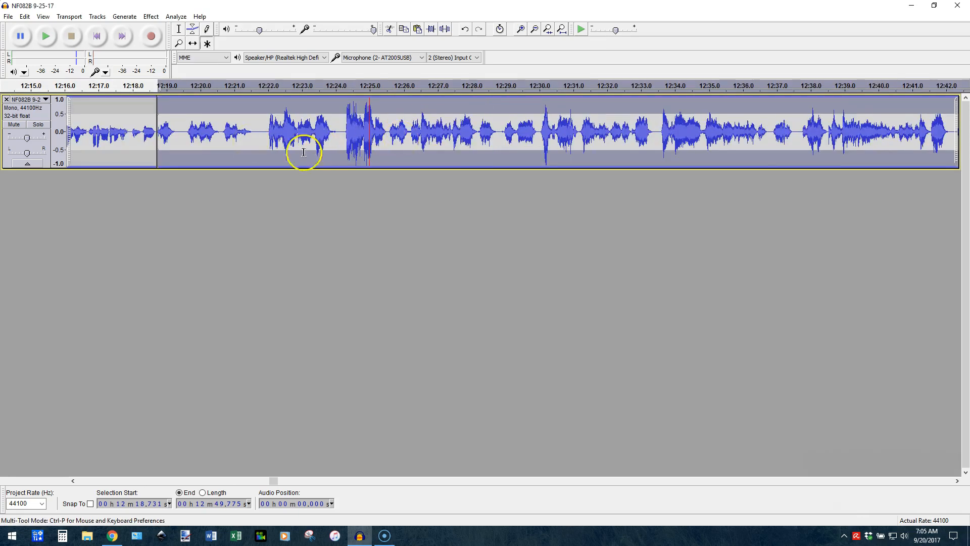
click(117, 152)
click(81, 131)
click(180, 201)
key(space)
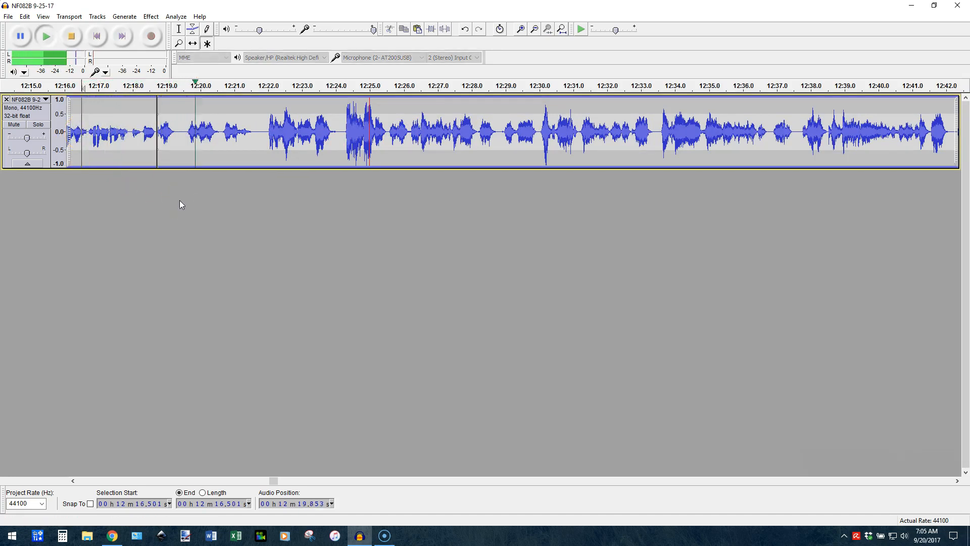
click(266, 130)
key(space)
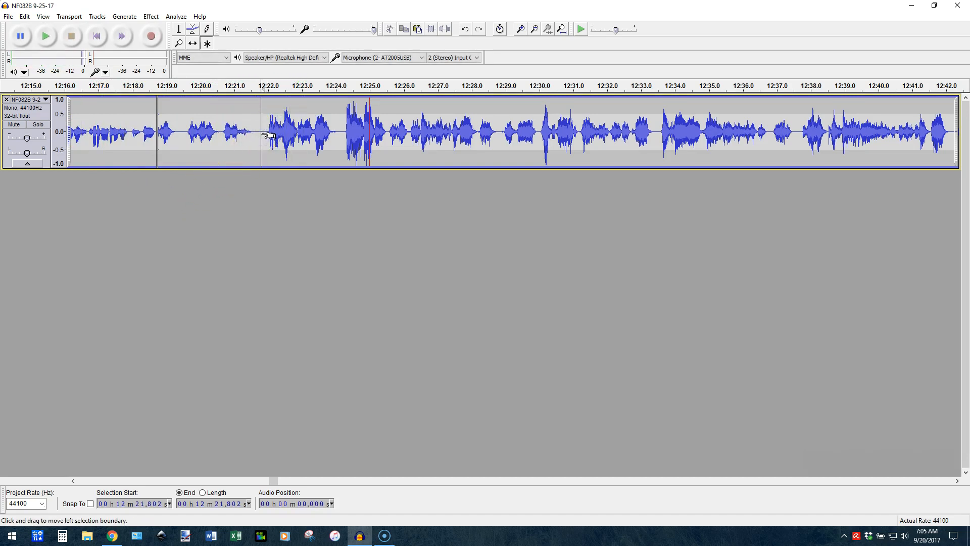
Examine the transition after the second split, marking the short stretch from about 12:50.33 to 12:50.86 before the louder speech
scroll(266, 135, down, 2)
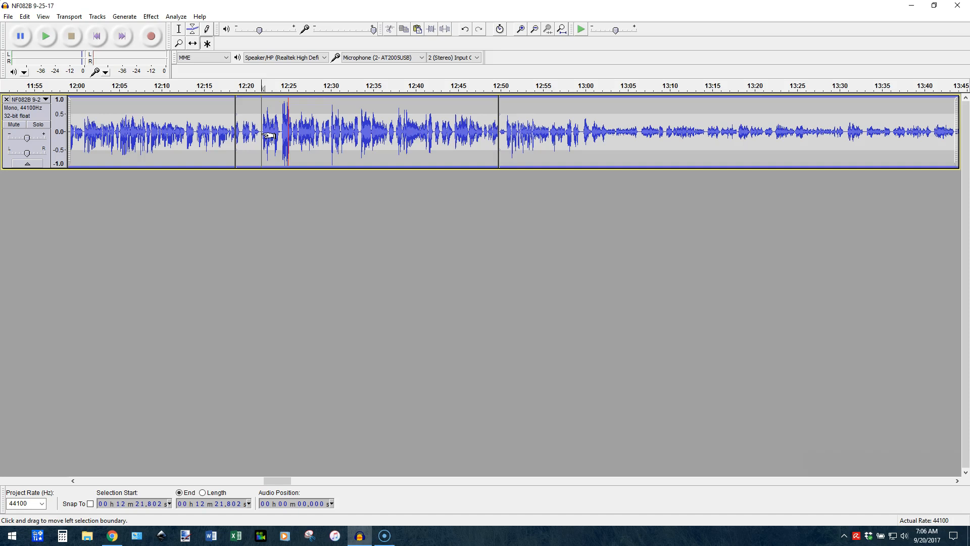
scroll(266, 137, right, 4)
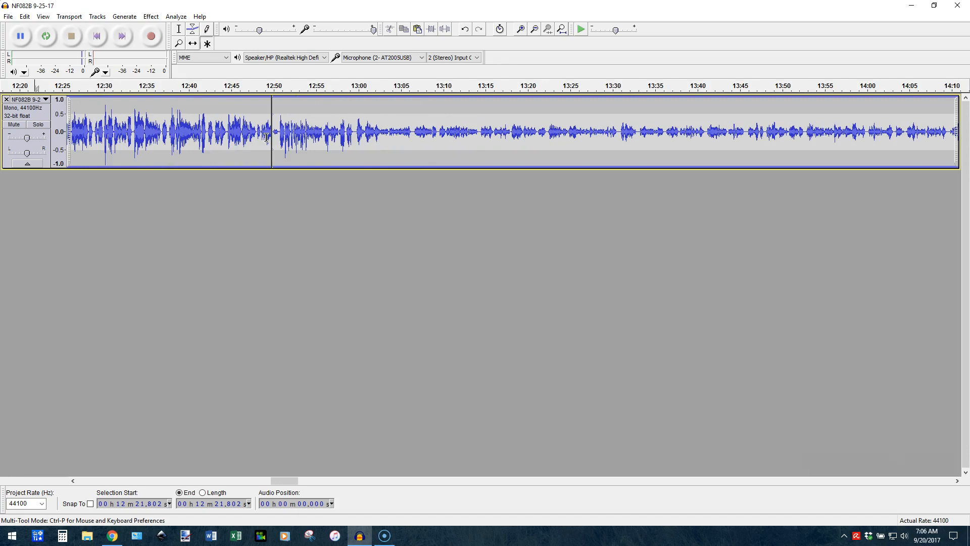
scroll(266, 138, up, 2)
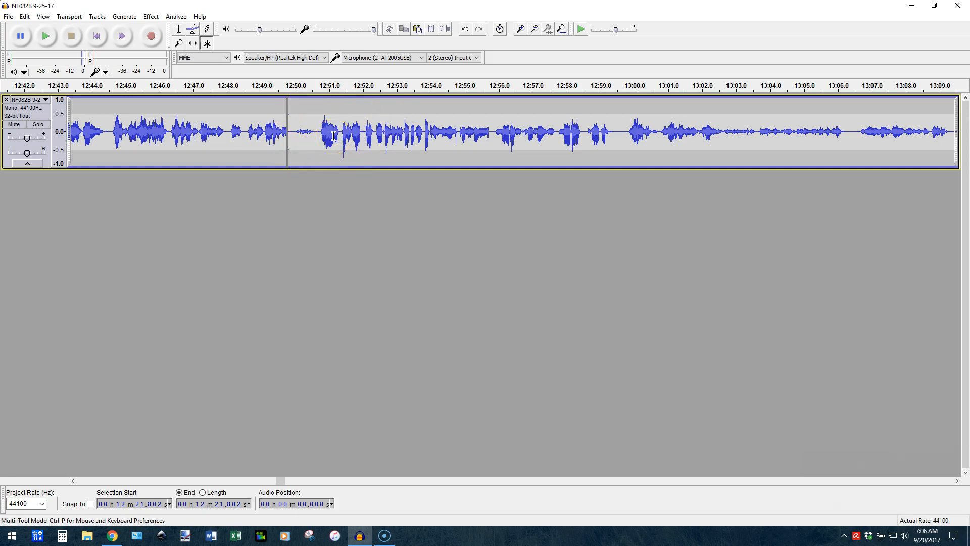
drag(324, 135, 306, 134)
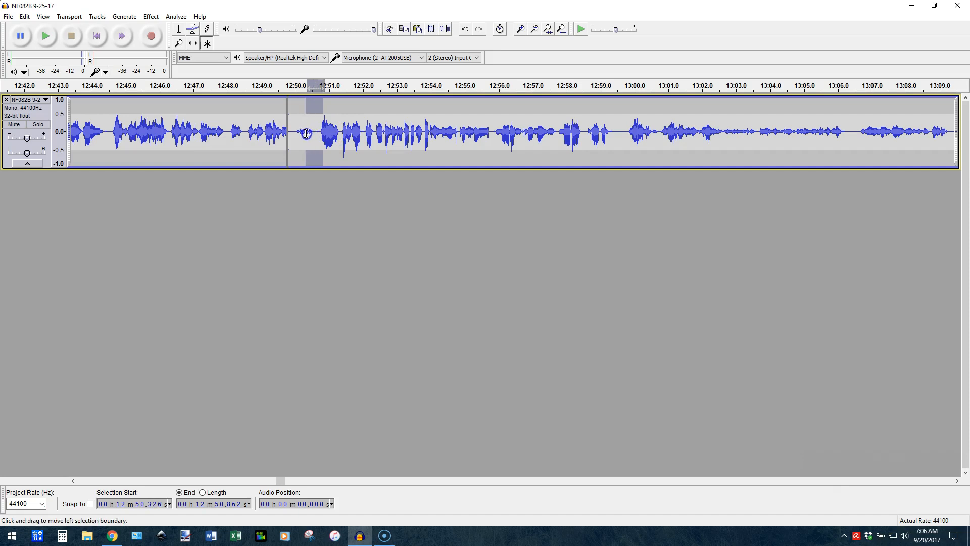
click(337, 135)
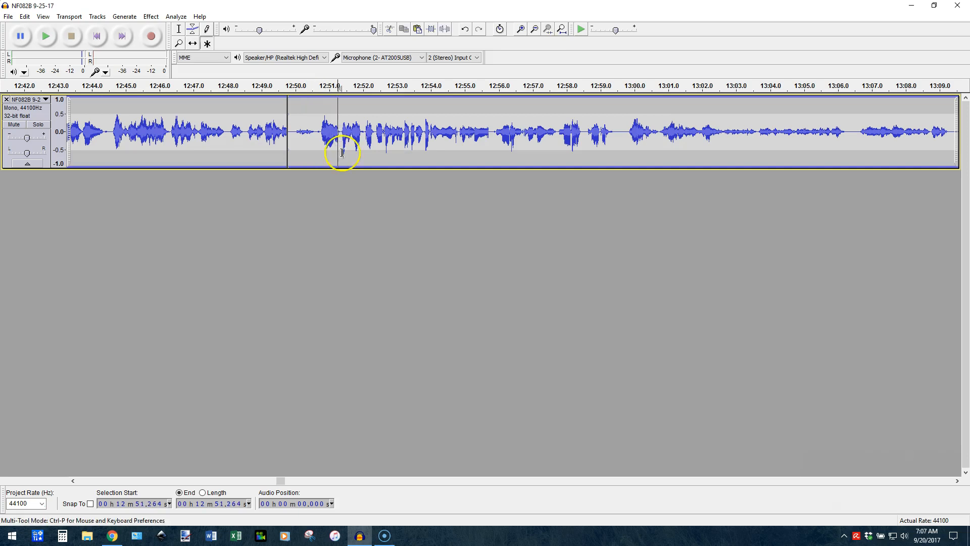
scroll(342, 151, down, 2)
scroll(342, 152, left, 3)
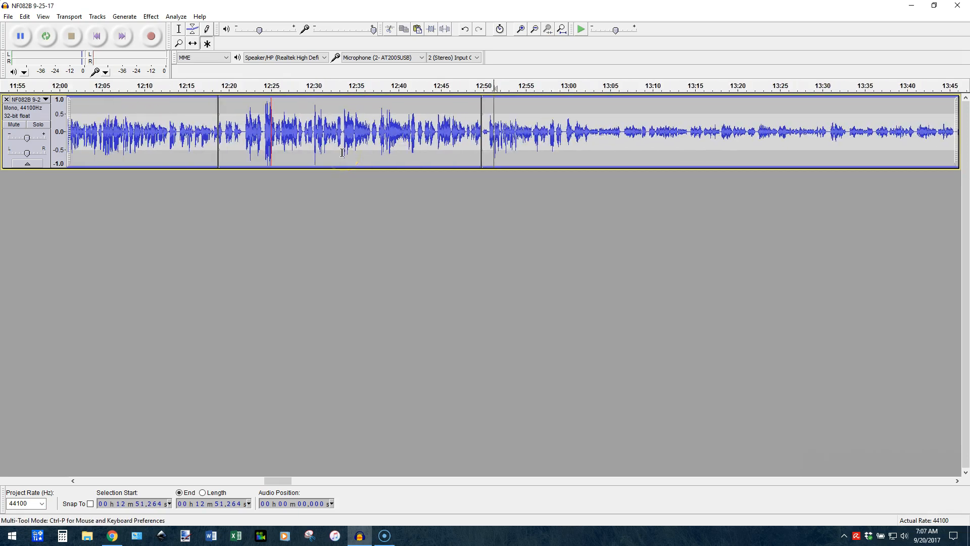